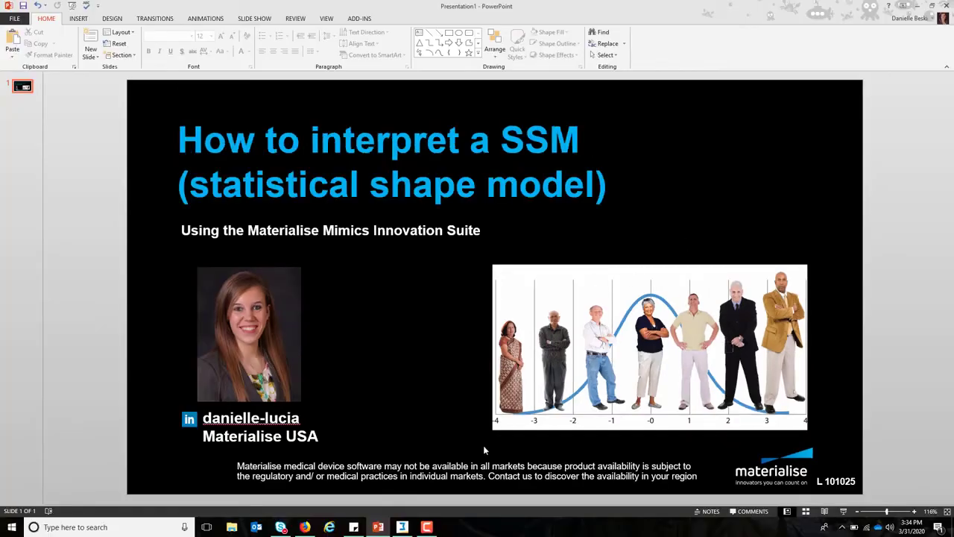
# Step: Switch to Materialise 3-matic, open the Femur shape model's properties and review its metadata
pyautogui.click(402, 527)
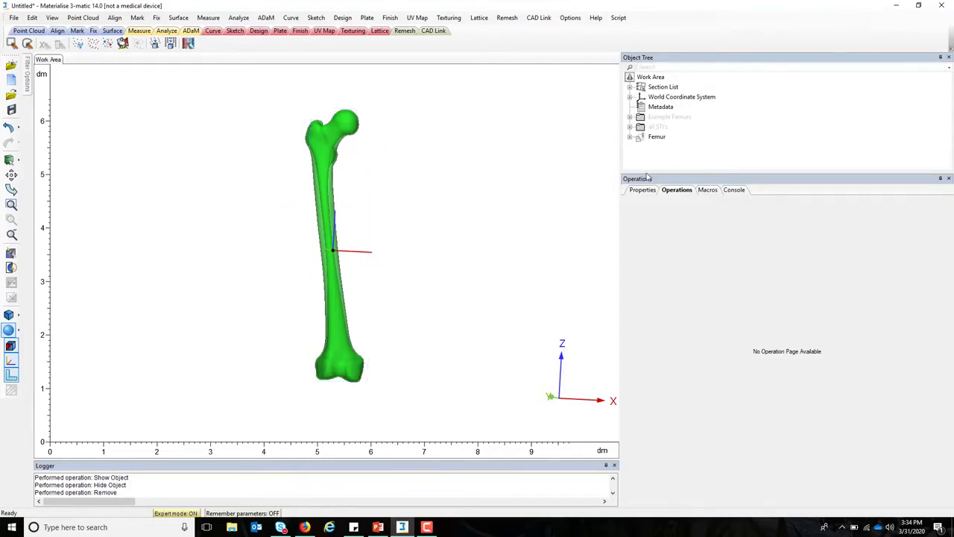
pyautogui.click(645, 140)
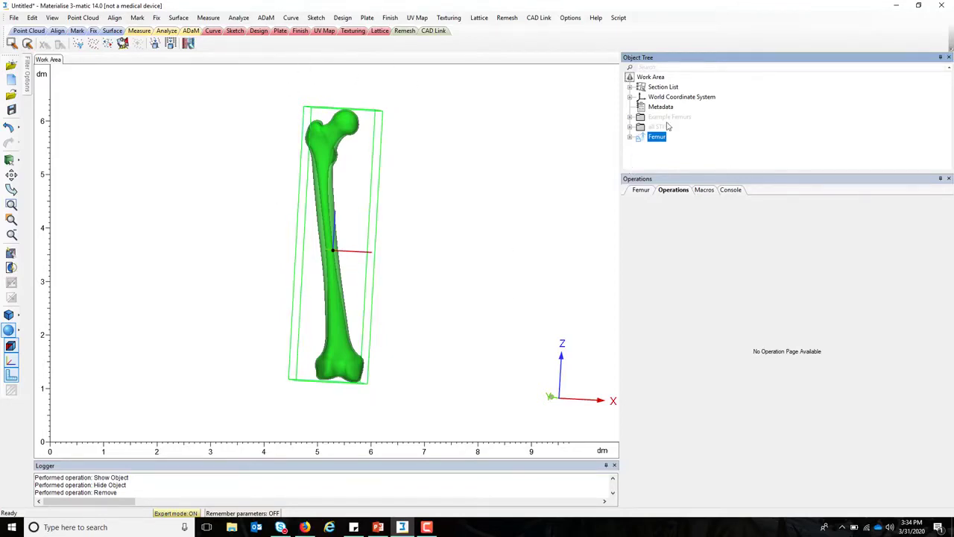
pyautogui.click(647, 191)
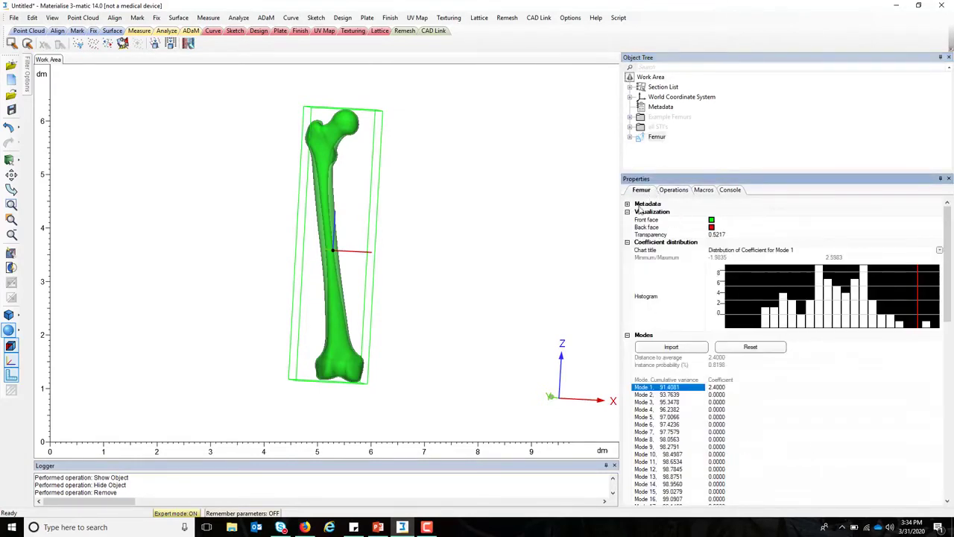
pyautogui.click(628, 205)
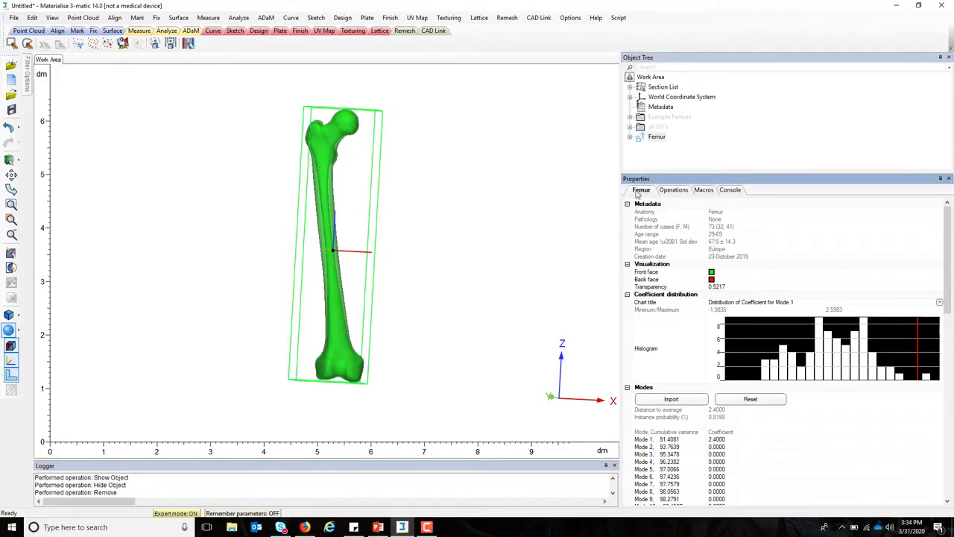
pyautogui.click(628, 205)
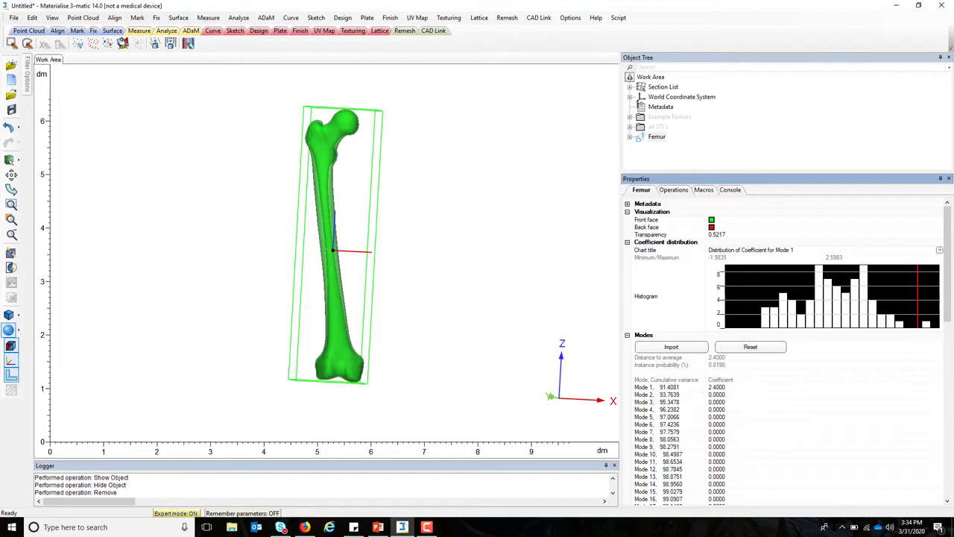
# Step: Vary the Femur's Mode 1 coefficient through -2.6, 2.5 and 1.05, and reset all mode coefficients to the average shape
pyautogui.click(721, 388)
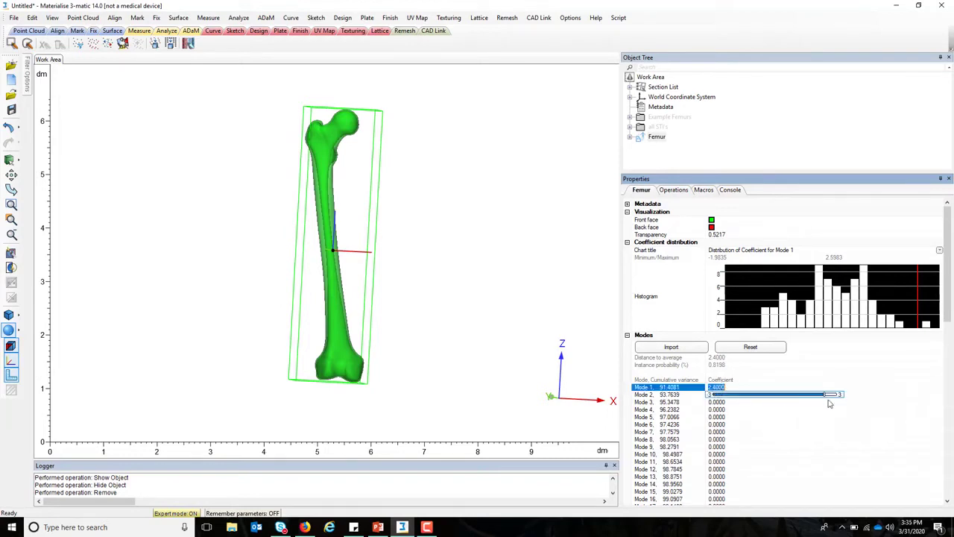
pyautogui.moveTo(824, 395); pyautogui.dragTo(721, 399)
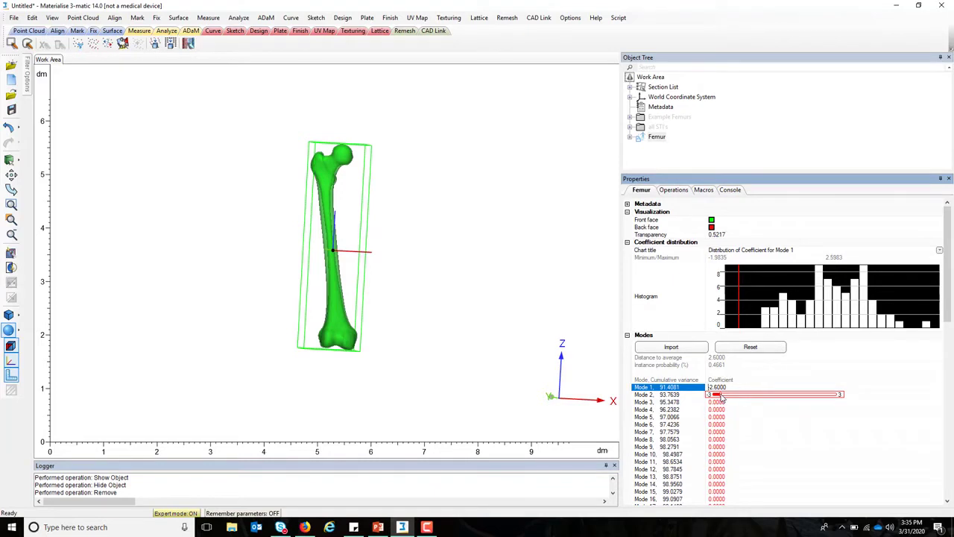
pyautogui.moveTo(722, 399); pyautogui.dragTo(829, 399)
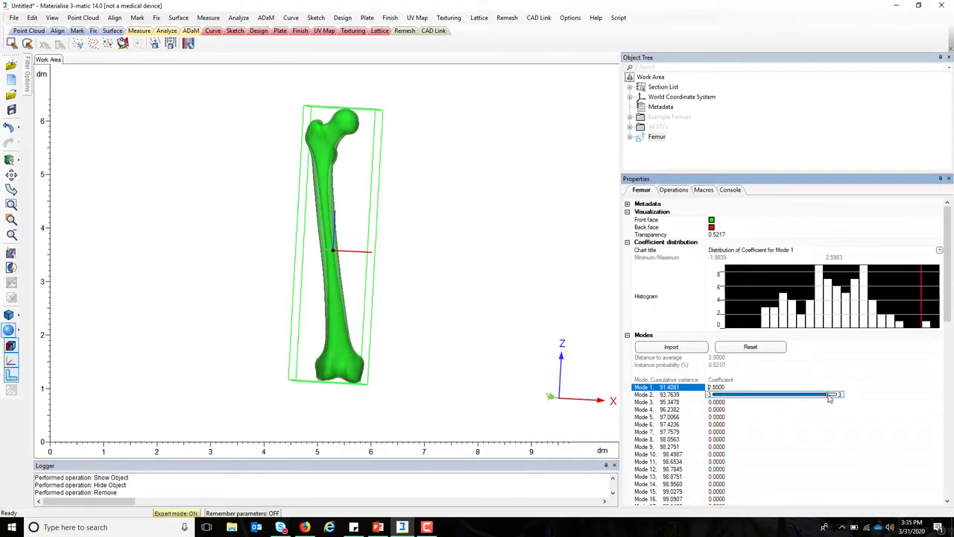
pyautogui.moveTo(801, 400)
pyautogui.mouseDown()
pyautogui.moveTo(754, 399)
pyautogui.moveTo(798, 393)
pyautogui.mouseUp()
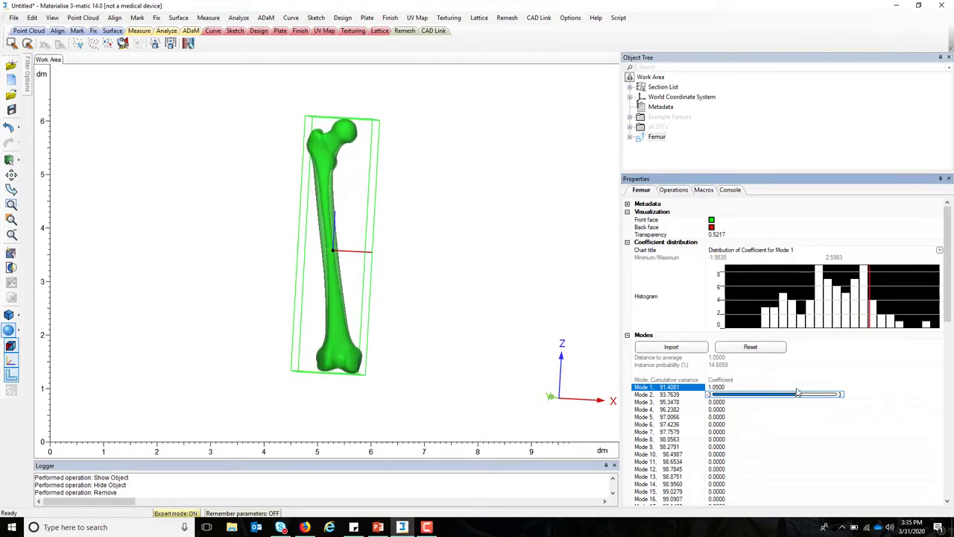
pyautogui.click(646, 395)
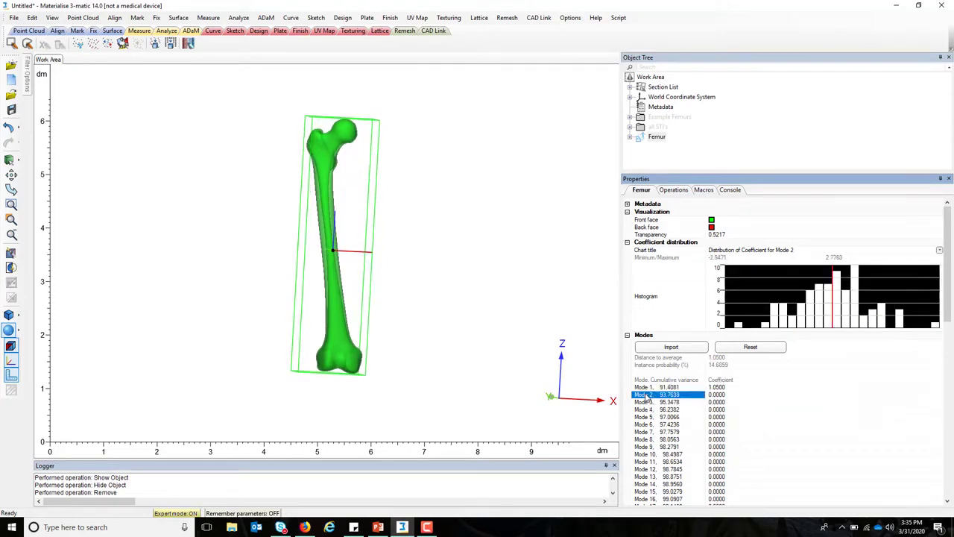
pyautogui.click(750, 347)
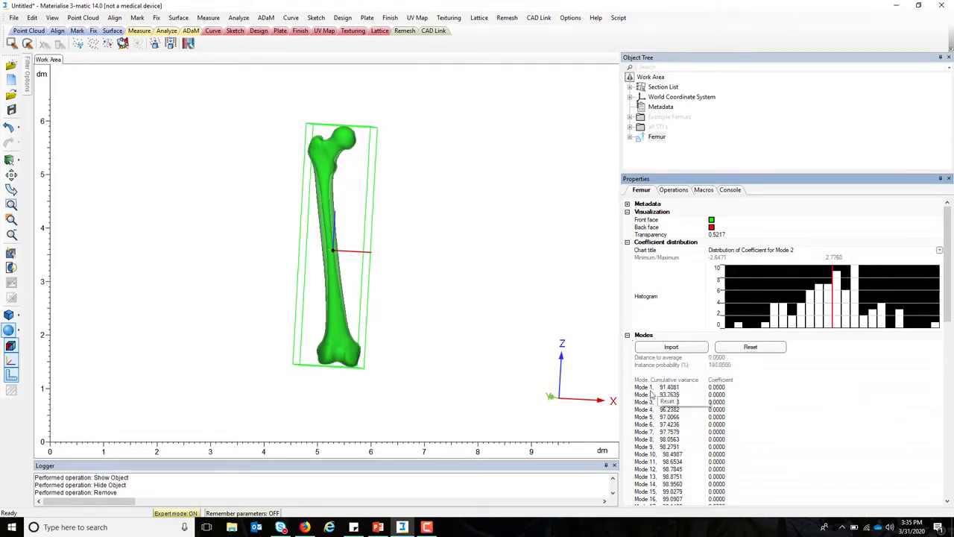
# Step: Try Mode 3 coefficients of -1.7, 0.85, 2.6 and -2.3 on the Femur in side view, and reset the modes
pyautogui.click(715, 394)
pyautogui.click(646, 402)
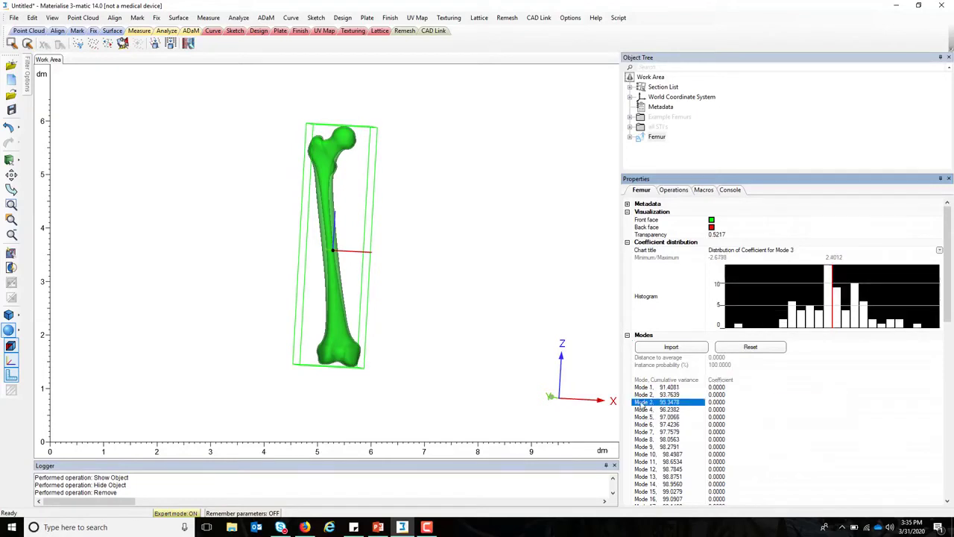
pyautogui.moveTo(356, 301); pyautogui.dragTo(246, 281, button='right')
pyautogui.click(717, 402)
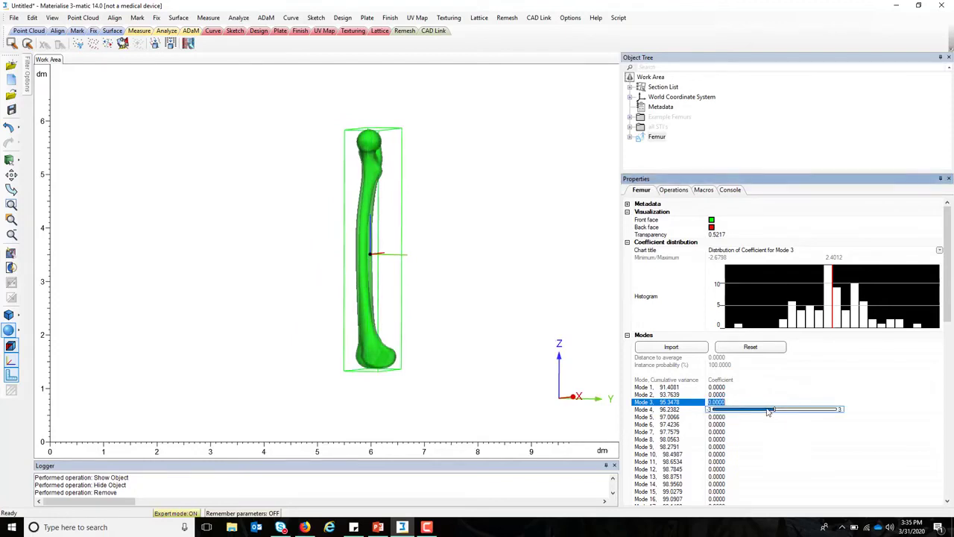
pyautogui.moveTo(773, 410); pyautogui.dragTo(729, 413)
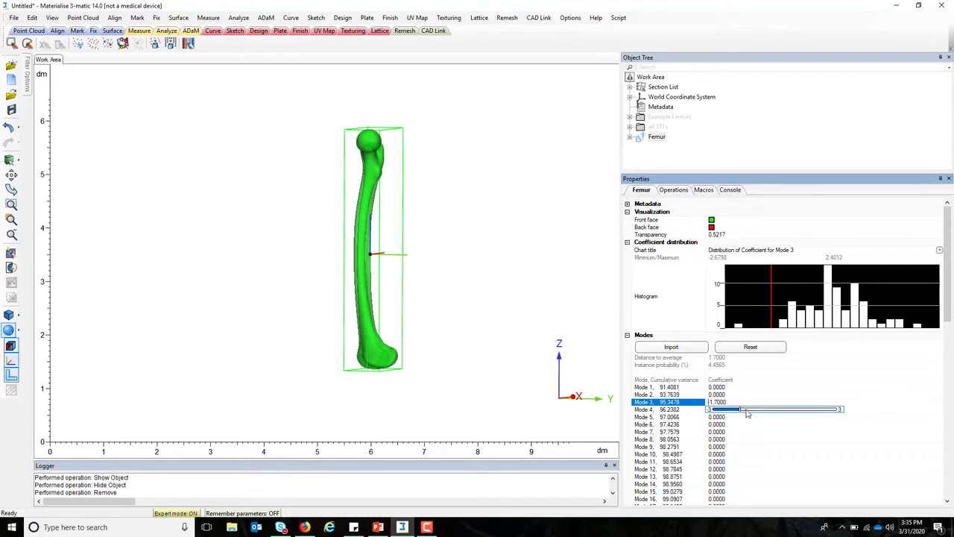
pyautogui.click(795, 411)
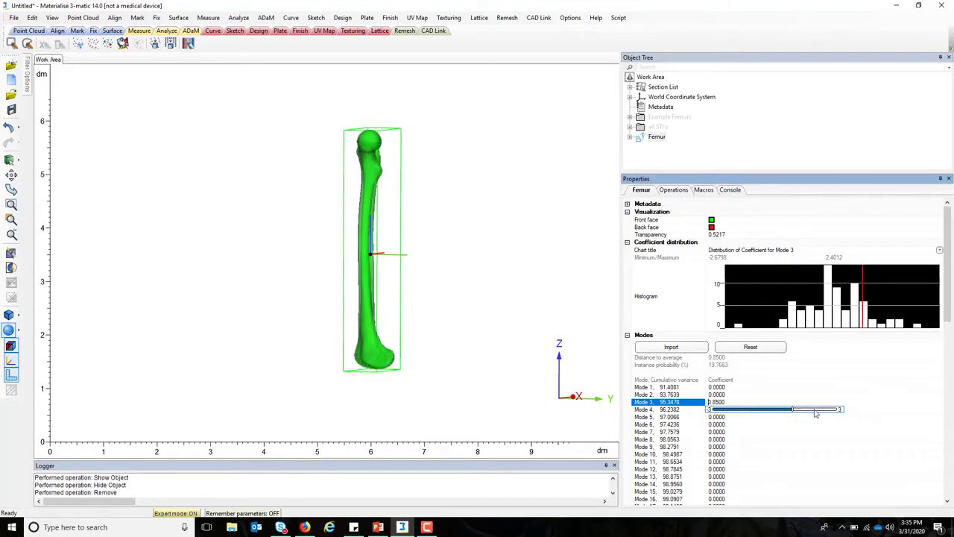
pyautogui.click(832, 414)
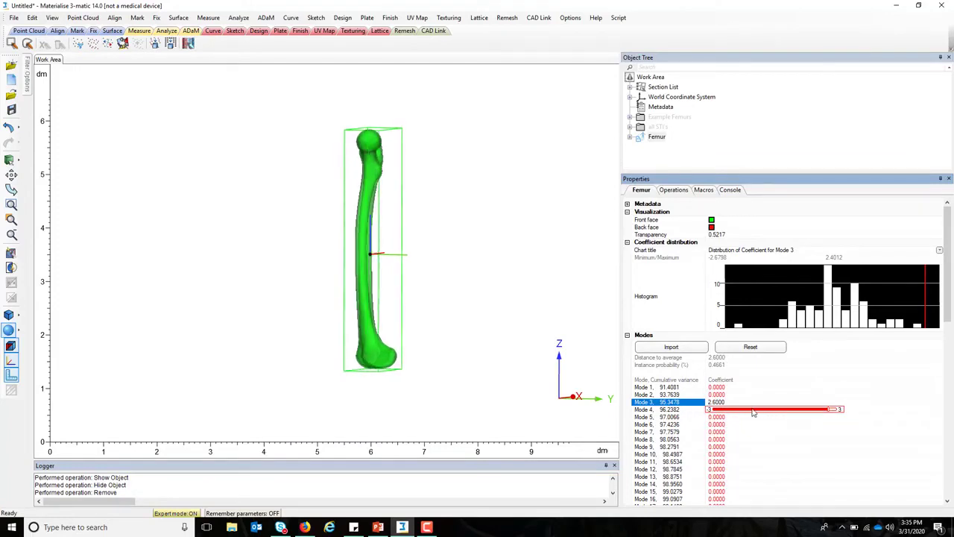
pyautogui.click(728, 414)
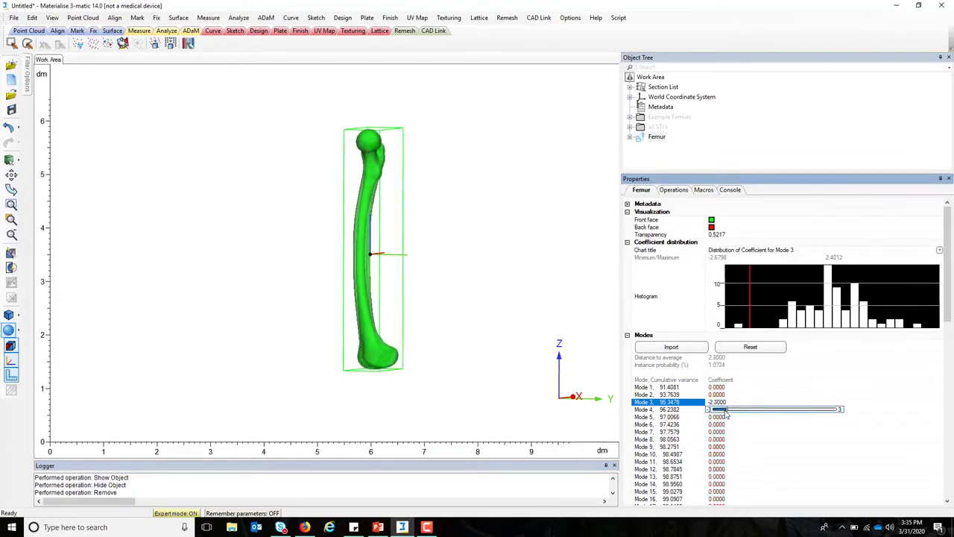
pyautogui.click(741, 351)
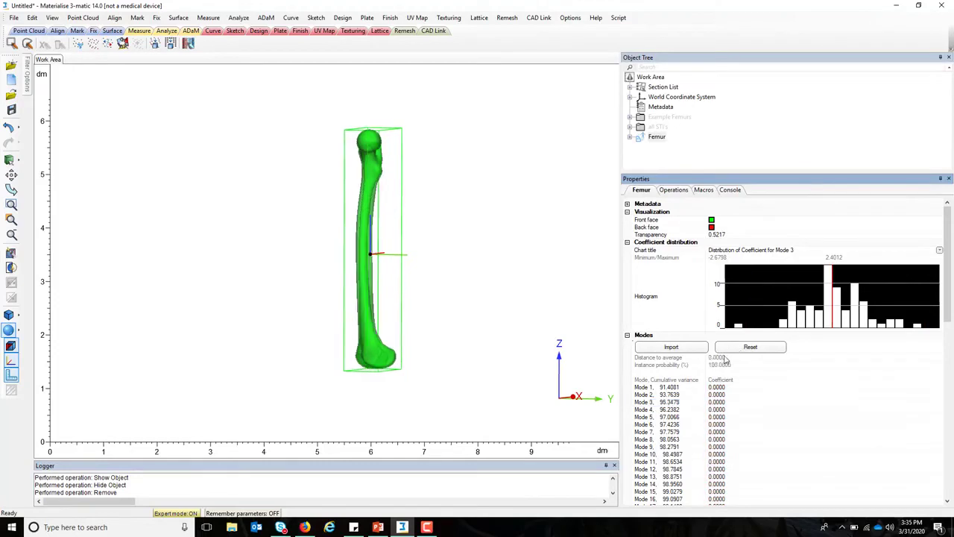
# Step: Convert the average Femur instance to a part with the export of modes as a text file turned off
pyautogui.moveTo(348, 258); pyautogui.dragTo(452, 268, button='right')
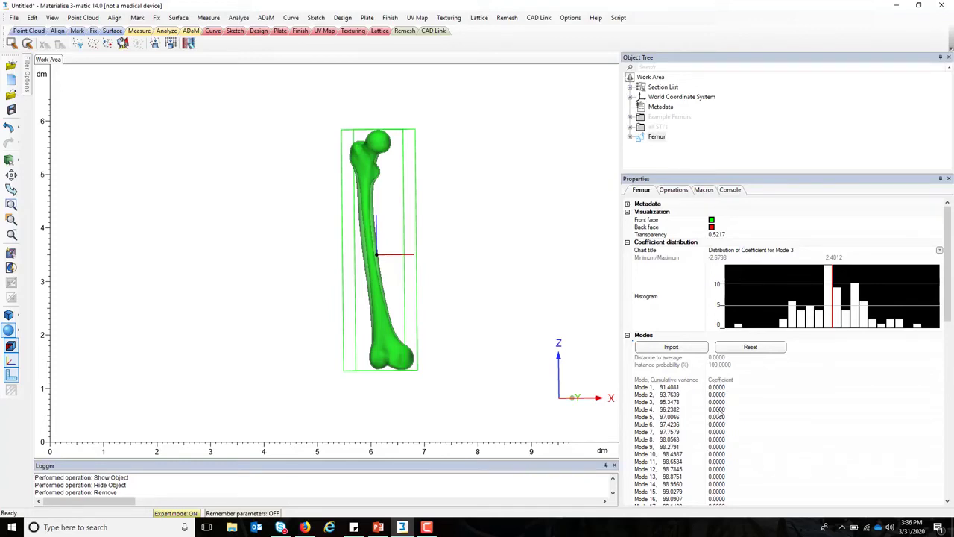
pyautogui.click(266, 17)
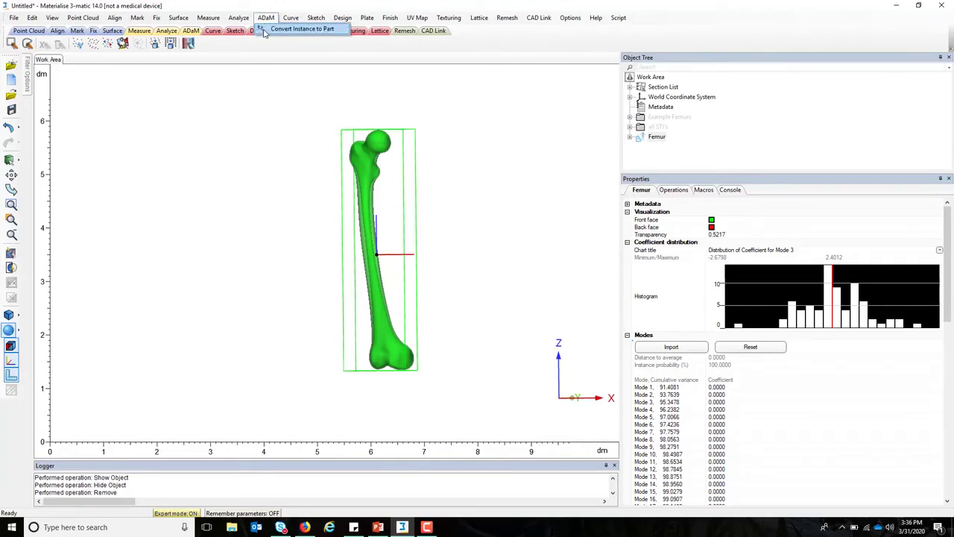
pyautogui.click(298, 29)
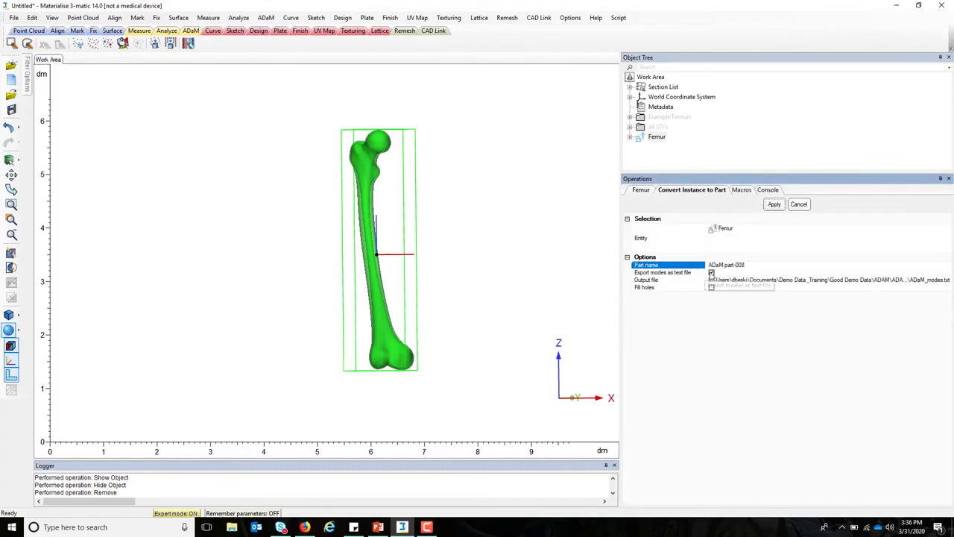
pyautogui.click(711, 273)
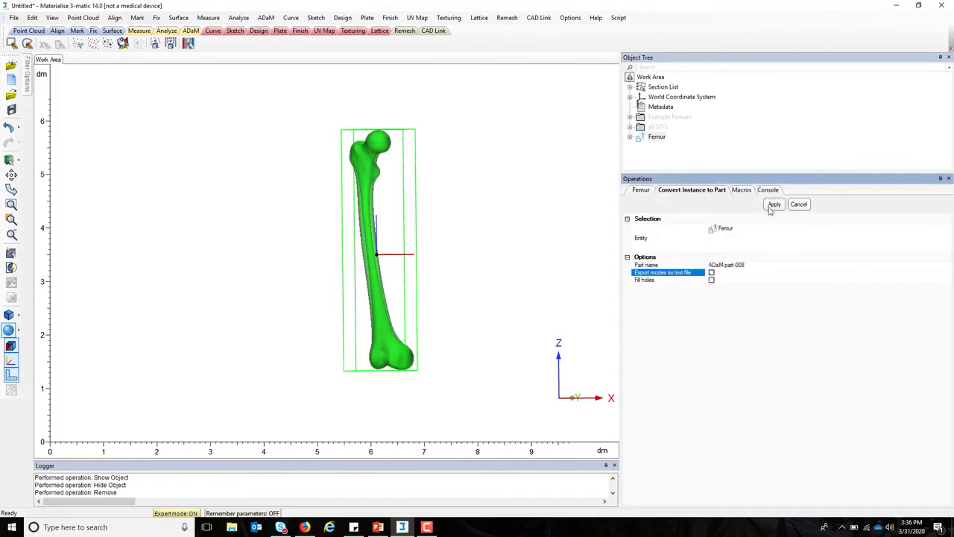
pyautogui.click(773, 206)
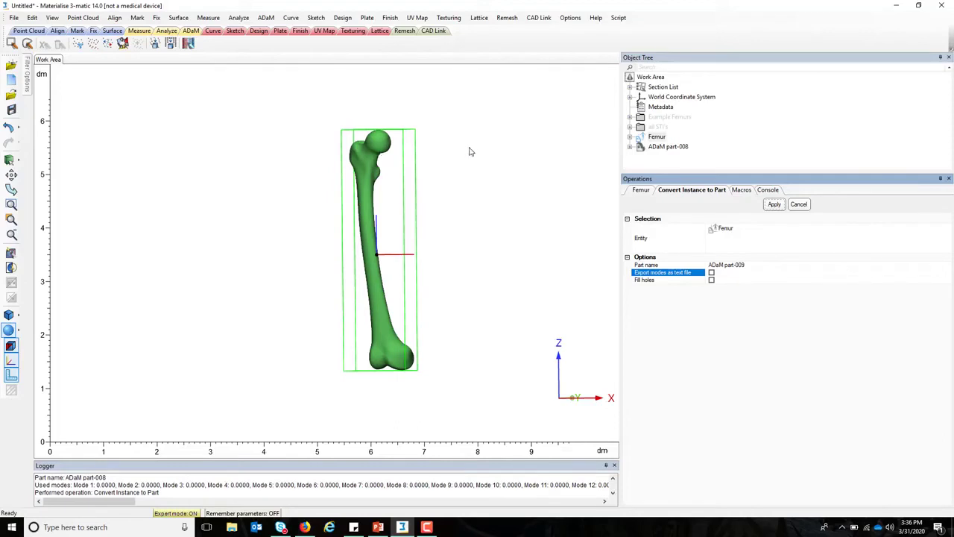
# Step: Hide the Femur shape model and inspect the converted part on its own
pyautogui.rightClick(658, 140)
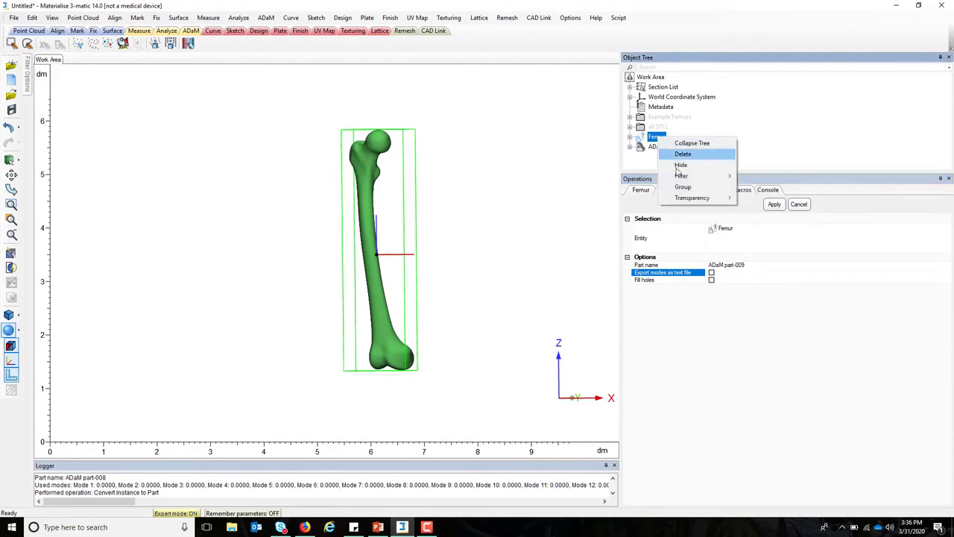
pyautogui.click(682, 165)
pyautogui.moveTo(425, 212); pyautogui.dragTo(381, 213, button='right')
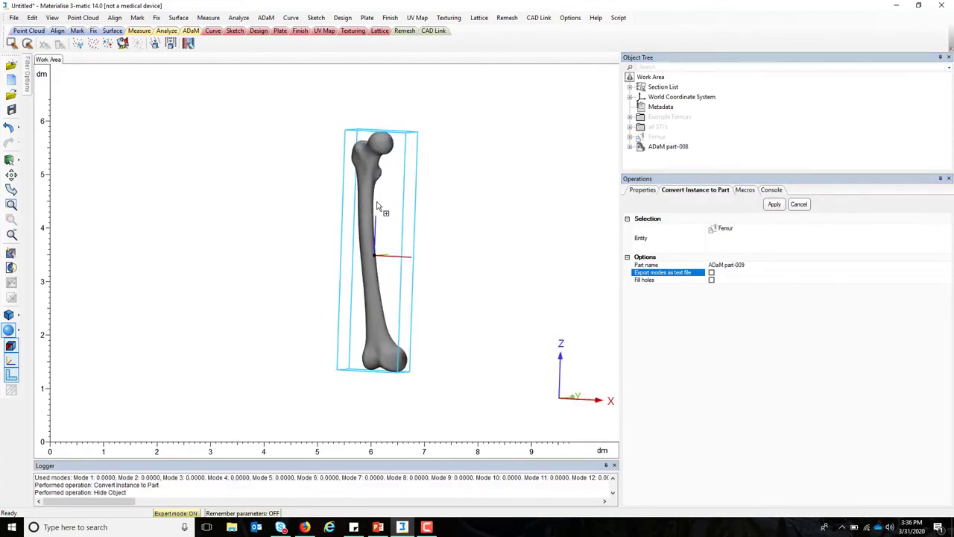
pyautogui.scroll(4, 380, 209)
pyautogui.scroll(-4, 380, 209)
pyautogui.scroll(2, 381, 215)
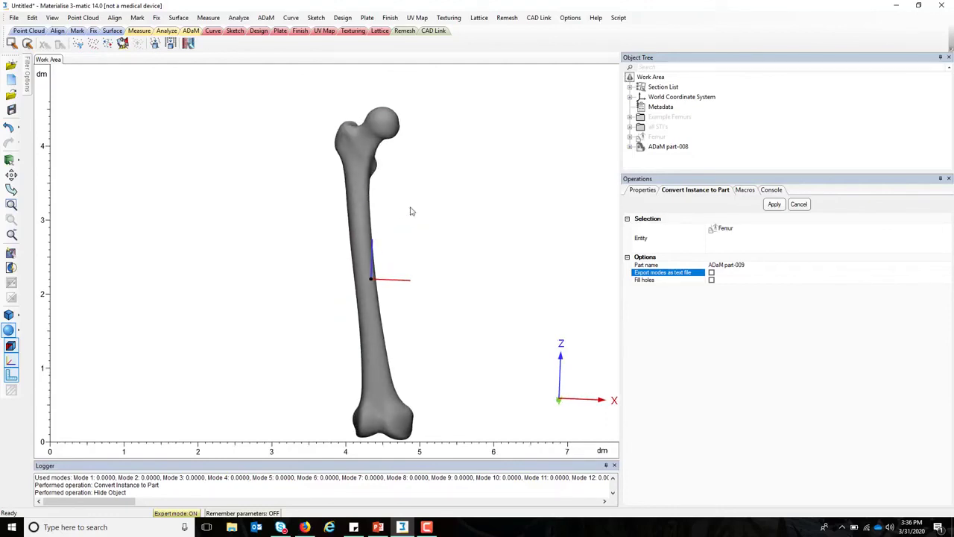
# Step: Apply high transparency to the converted femur part and close the Convert Instance to Part operation
pyautogui.rightClick(687, 148)
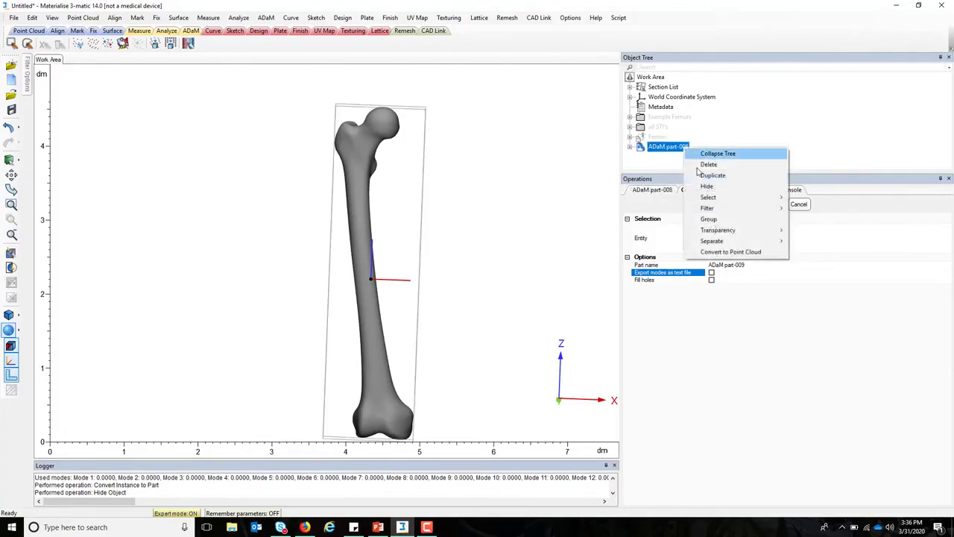
pyautogui.moveTo(718, 230)
pyautogui.click(806, 266)
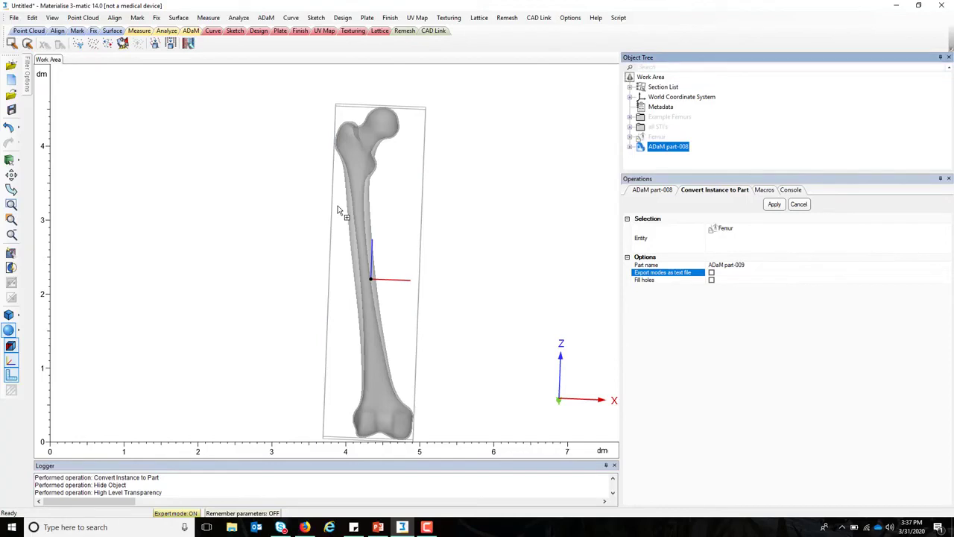
pyautogui.click(799, 205)
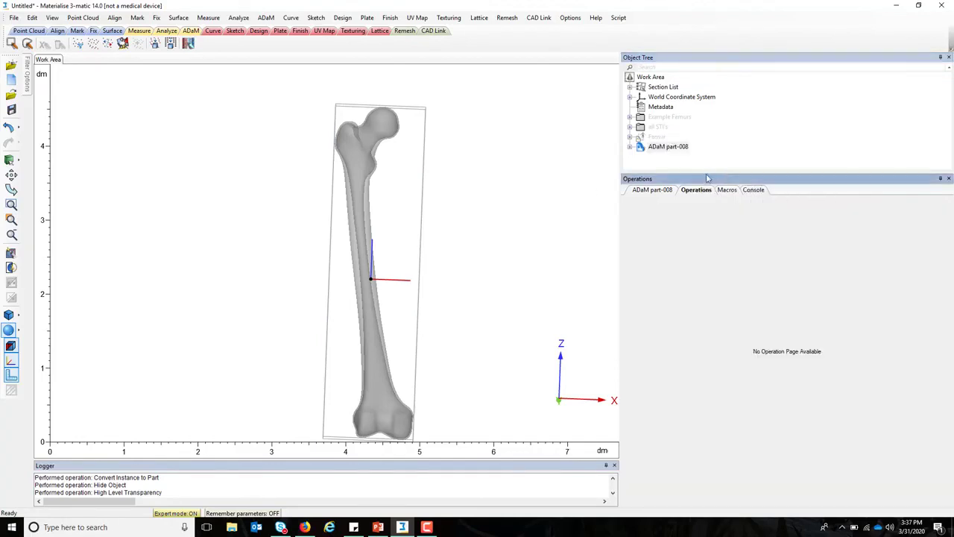
# Step: Enlarge the object tree, hide the converted femur part and show the Example Femurs group
pyautogui.moveTo(705, 177); pyautogui.dragTo(705, 261)
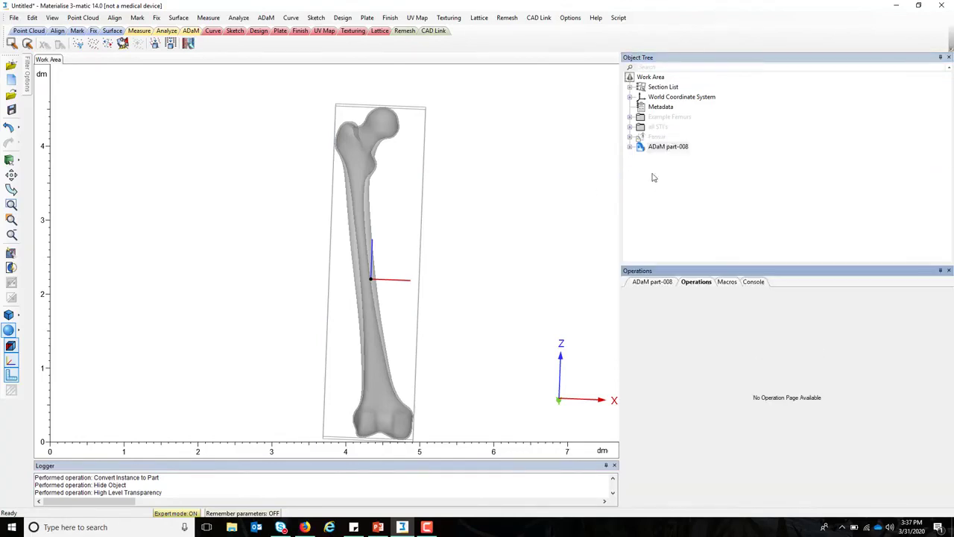
pyautogui.rightClick(642, 147)
pyautogui.click(658, 183)
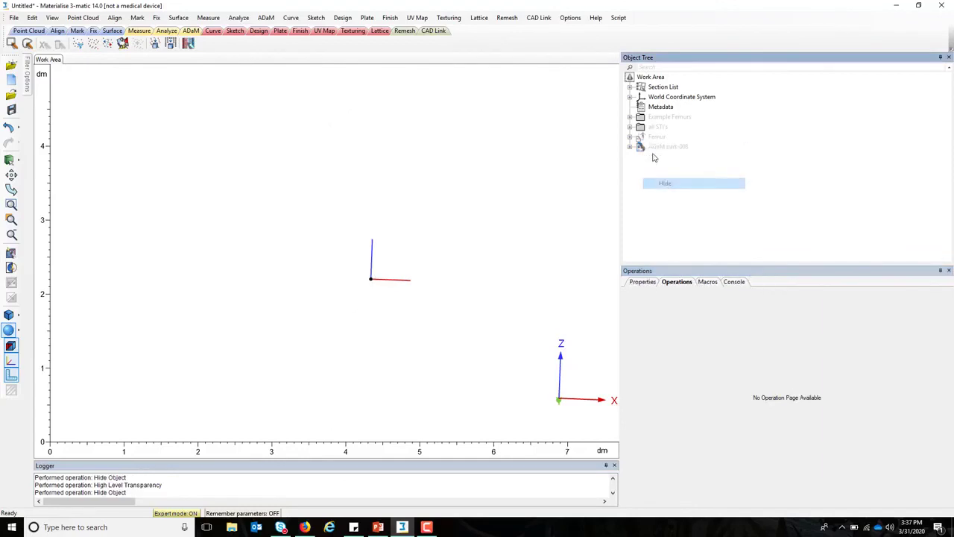
pyautogui.rightClick(657, 128)
pyautogui.press('Escape')
pyautogui.rightClick(670, 117)
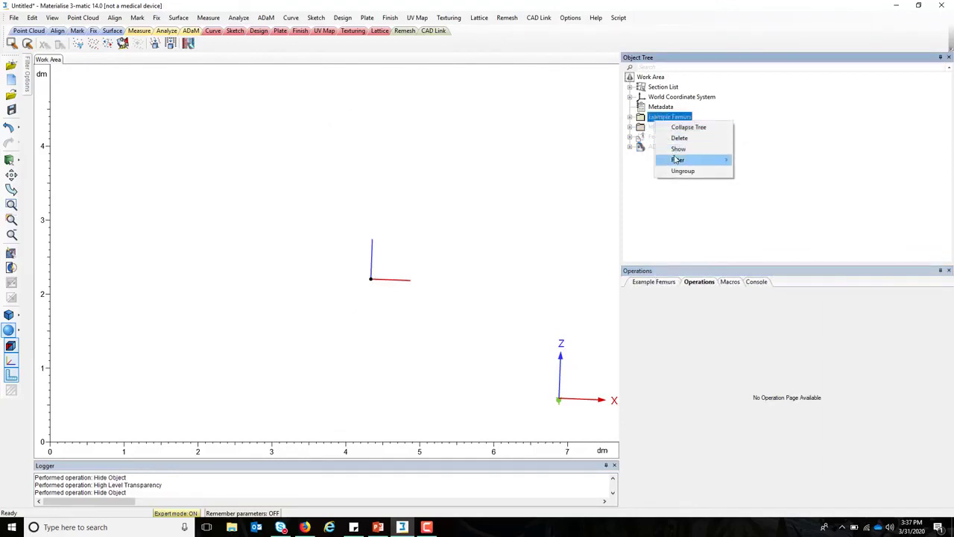
pyautogui.click(679, 157)
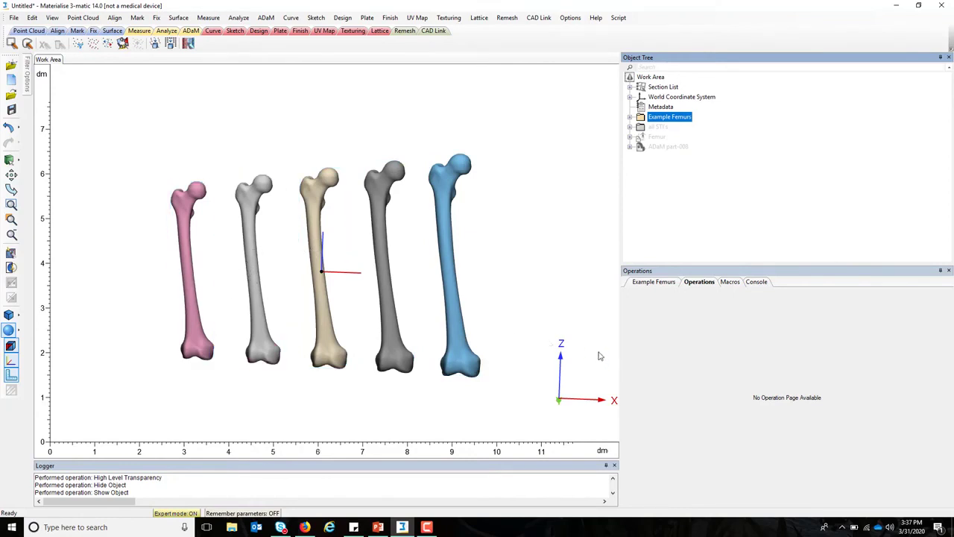
pyautogui.moveTo(601, 358); pyautogui.dragTo(599, 355, button='right')
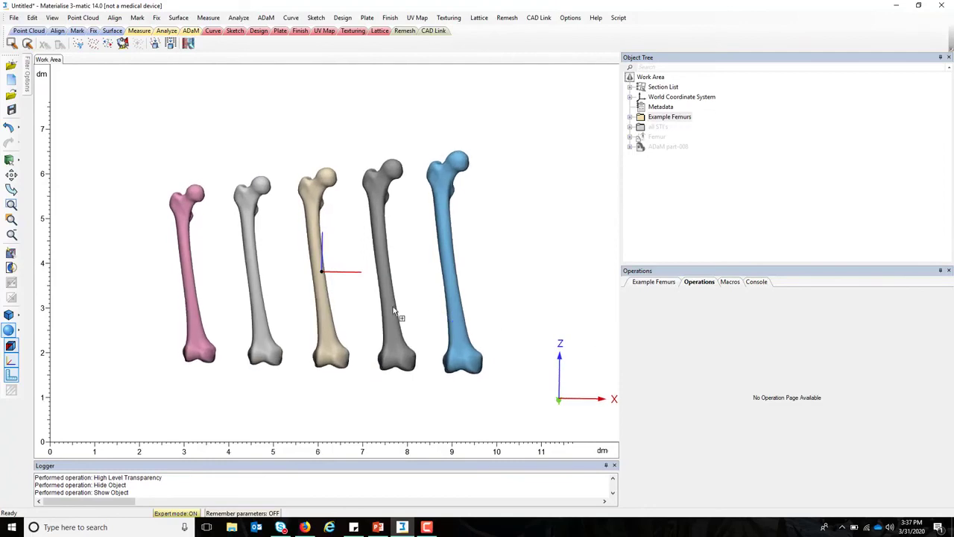